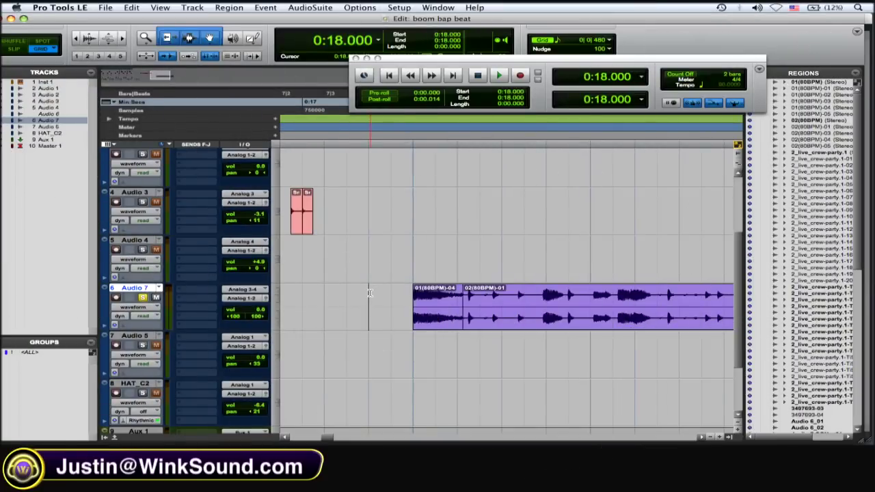
Look over the session's tracks and play Audio 7 from just before region 01(80BPM)-04
scroll(370, 293, "left", 15)
scroll(370, 293, "up", 4)
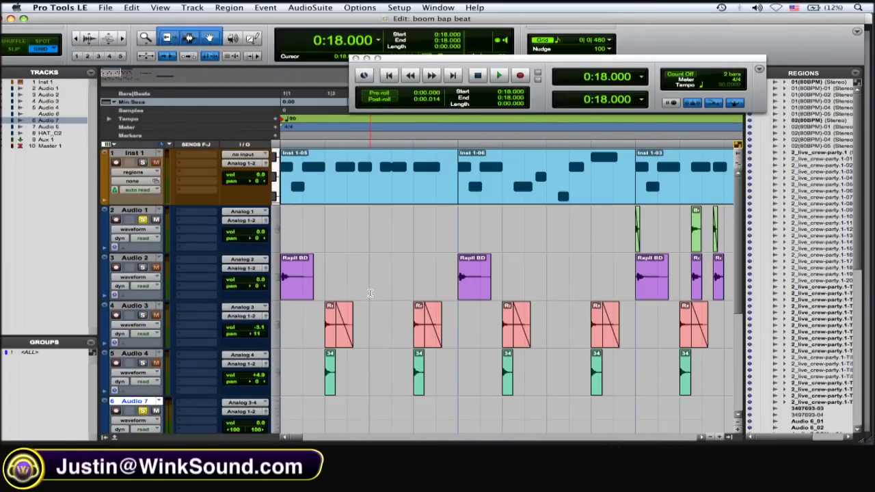
scroll(370, 293, "right", 5)
scroll(370, 292, "down", 3)
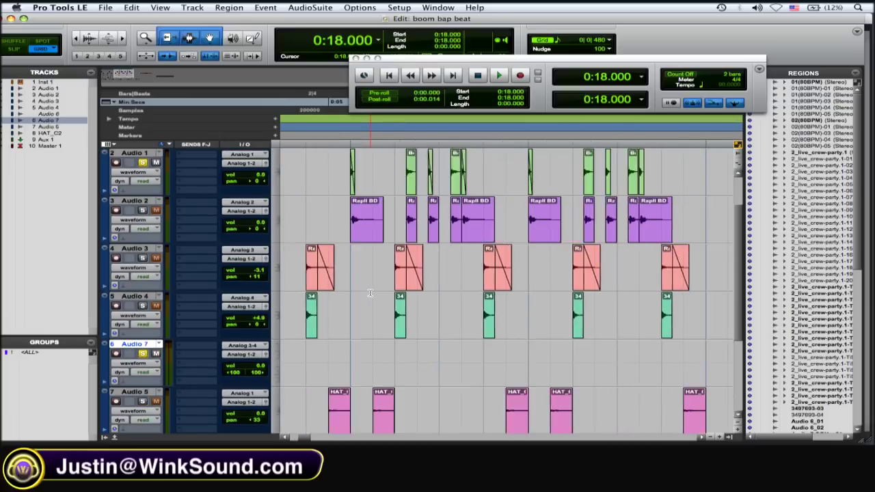
scroll(369, 293, "right", 10)
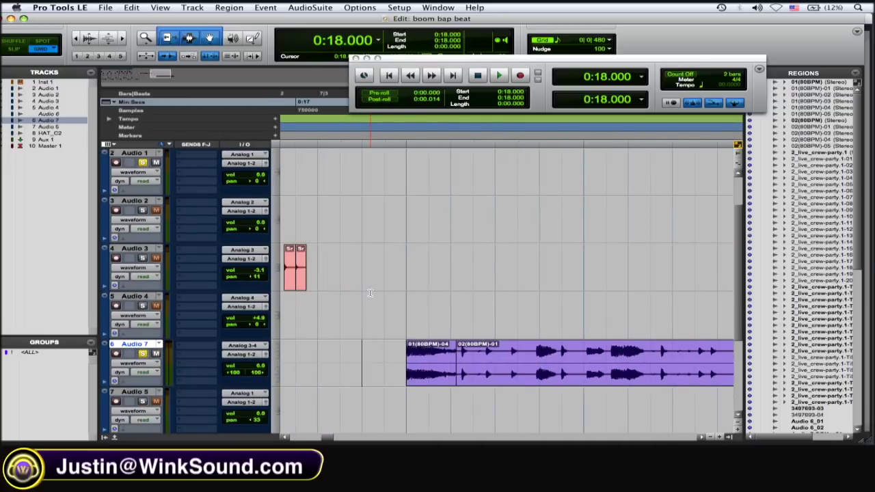
scroll(370, 293, "right", 2)
scroll(369, 292, "down", 3)
left_click(321, 221)
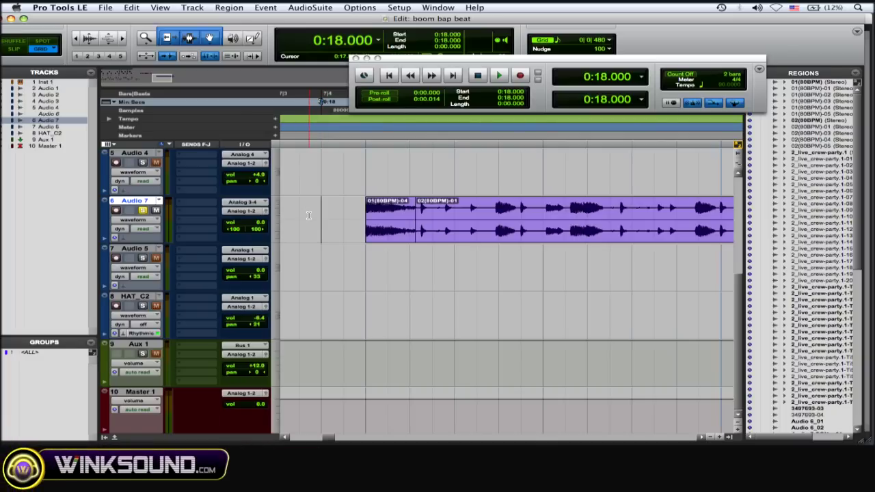
key("space")
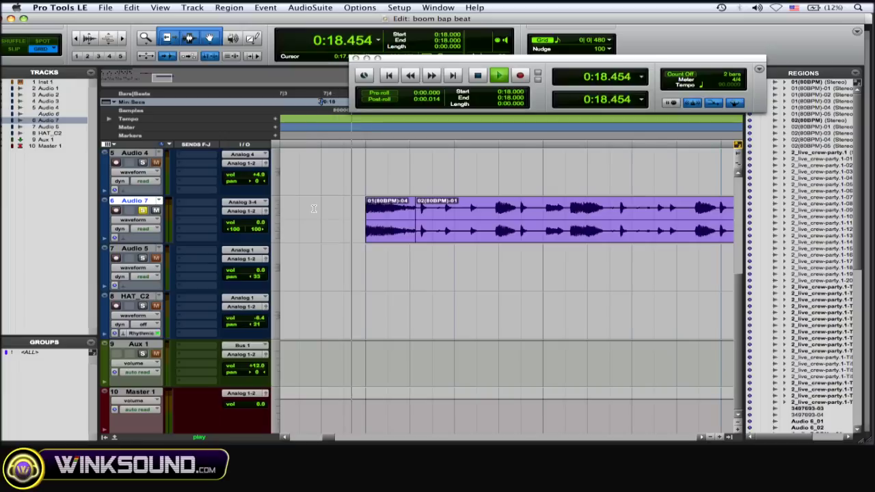
key("space")
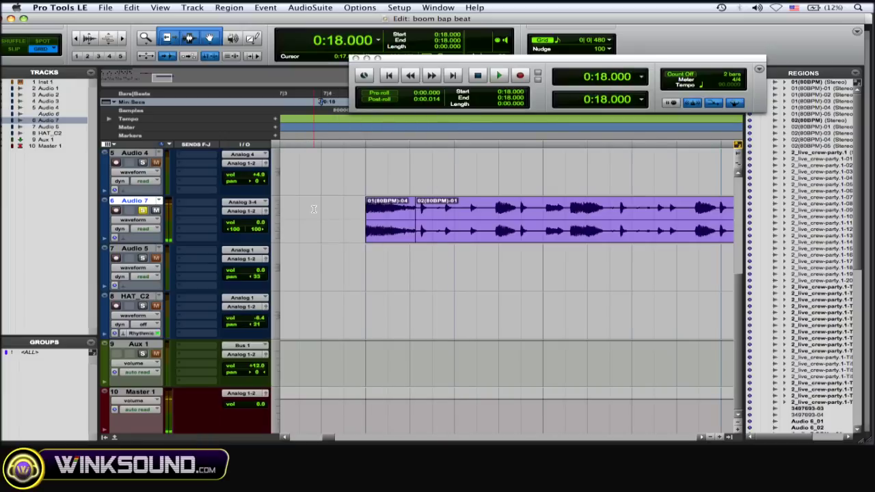
Set the grid resolution to 1/64 note
left_click(340, 210)
left_click(610, 41)
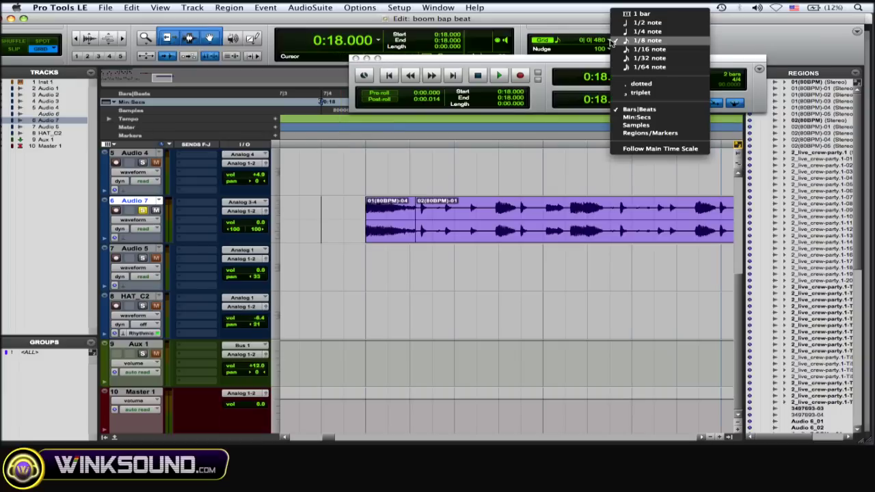
left_click(672, 68)
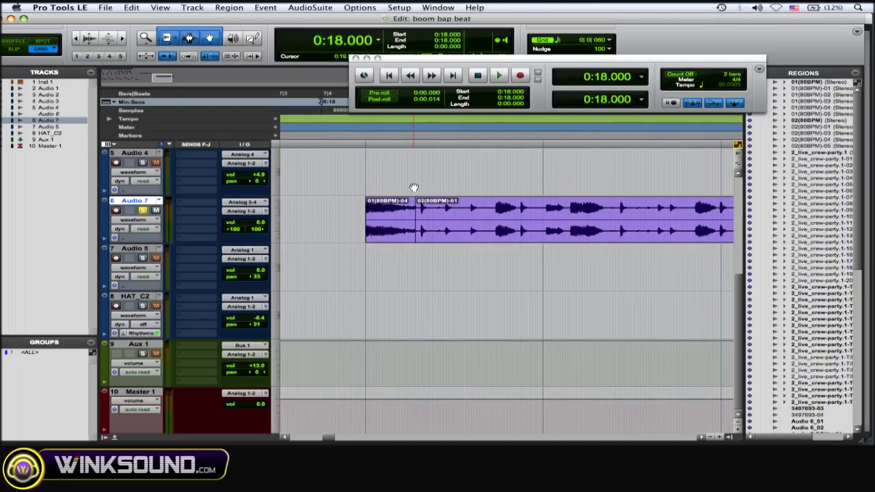
Play the transition between regions 01(80BPM)-04 and 02(80BPM)-01 on Audio 7
key("t")
key("t")
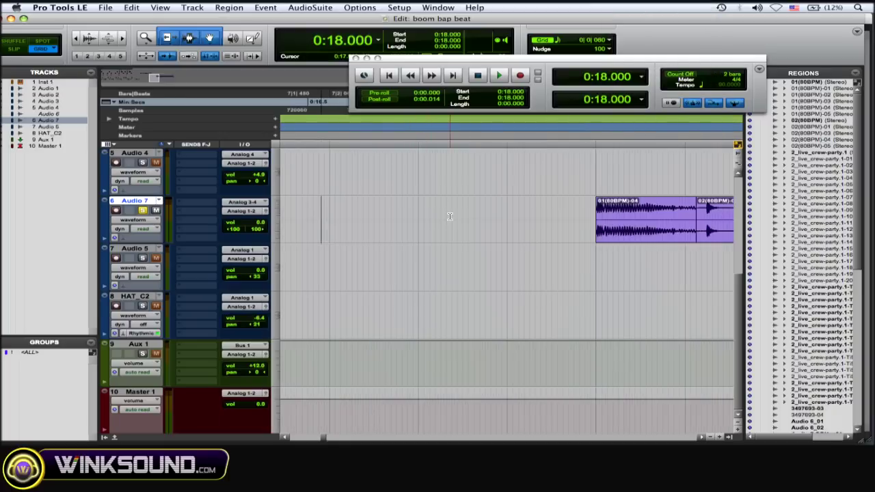
scroll(511, 230, "right", 7)
scroll(511, 231, "left", 2)
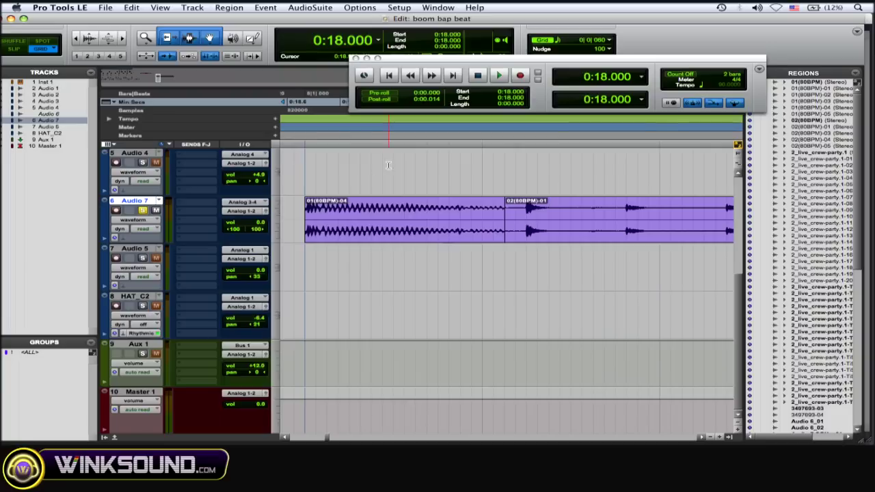
left_click(356, 168)
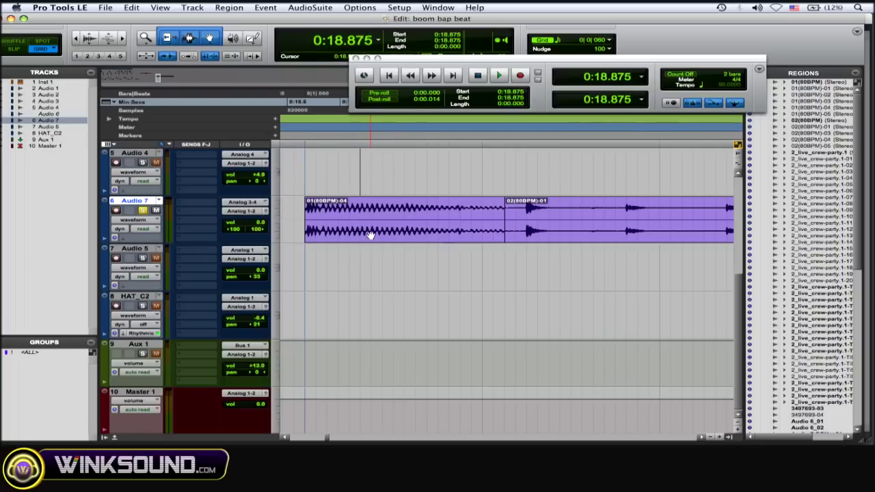
left_click(437, 225)
left_click(550, 235)
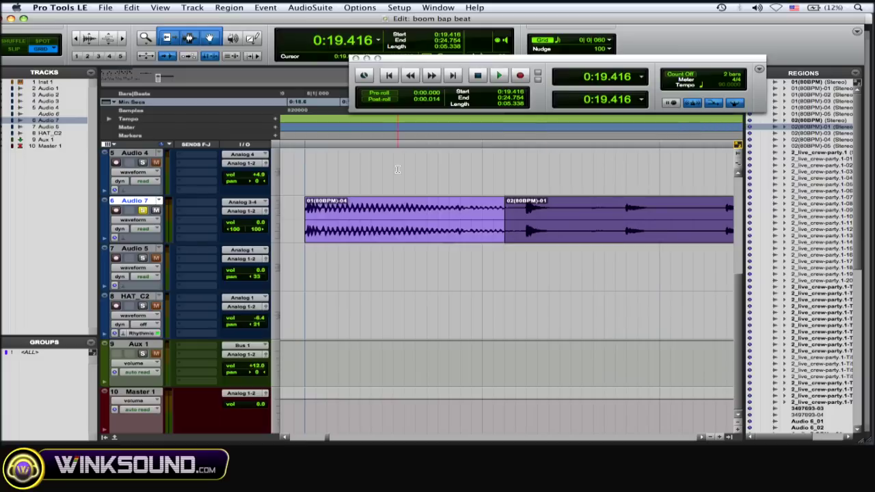
left_click(361, 164)
key("space")
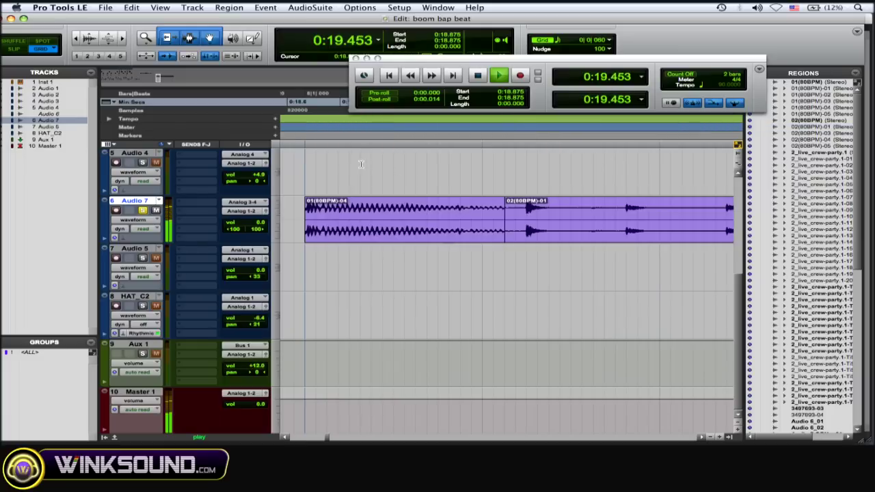
key("space")
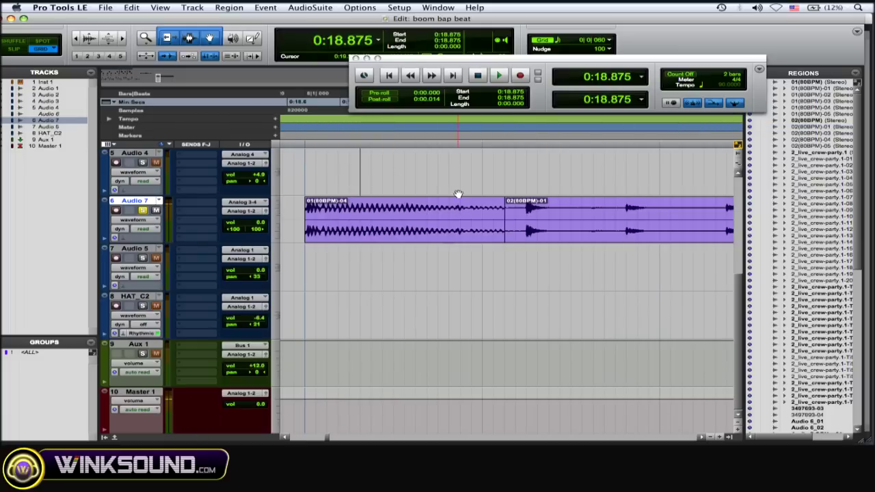
Add a fade-in about 0.041 s long at the start of region 02(80BPM)-01
key("t")
scroll(513, 207, "right", 8)
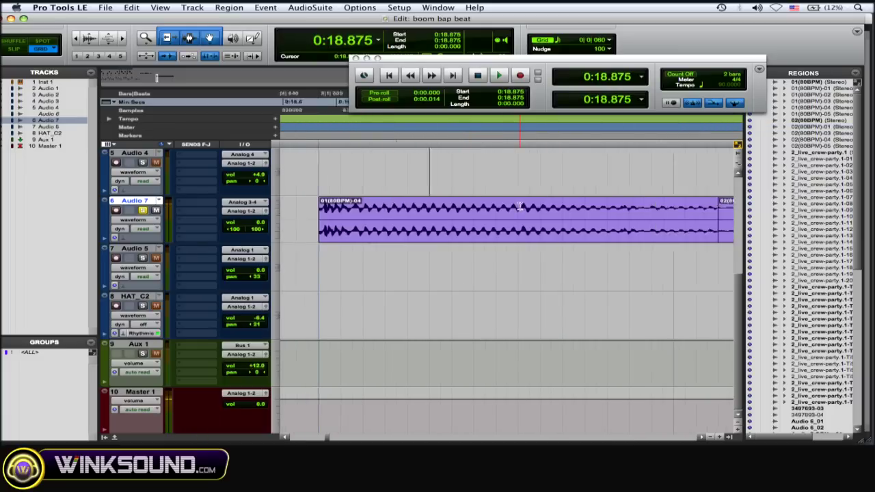
scroll(520, 206, "left", 5)
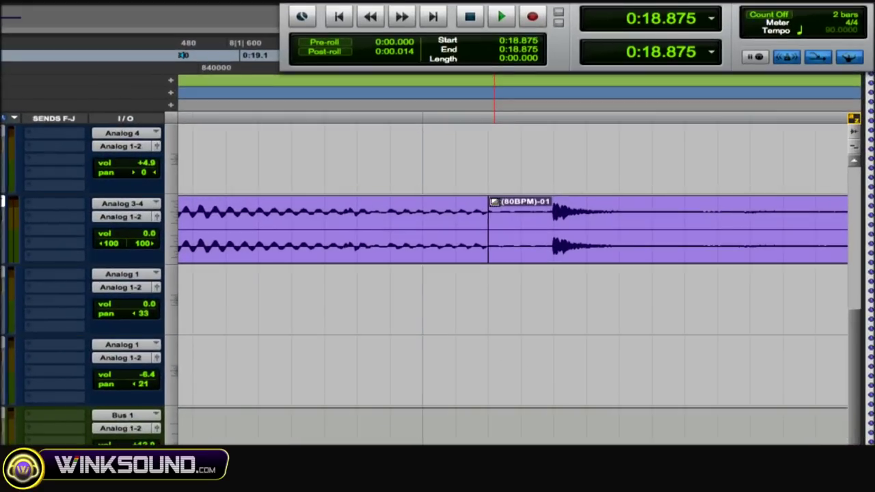
left_click_drag(495, 202, 527, 202)
key("r")
key("r")
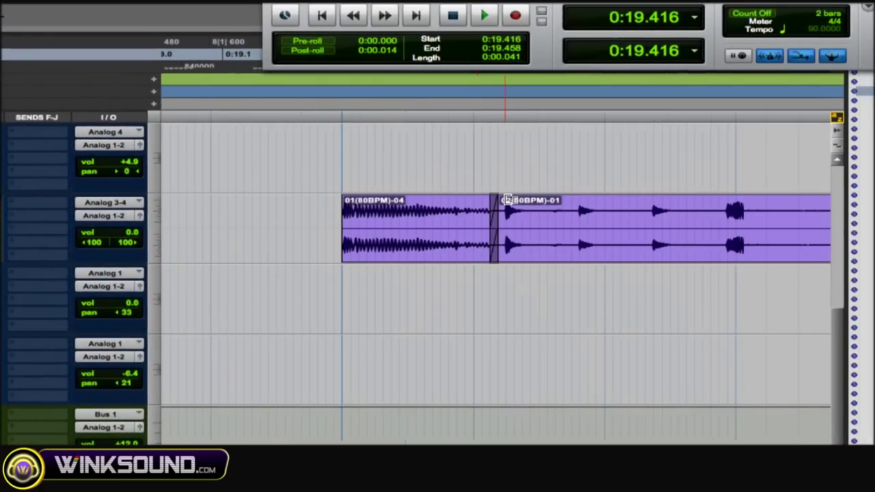
Play Audio 7 from just before region 01(80BPM)-04 to hear the new fade-in on 02(80BPM)-01
left_click(345, 167)
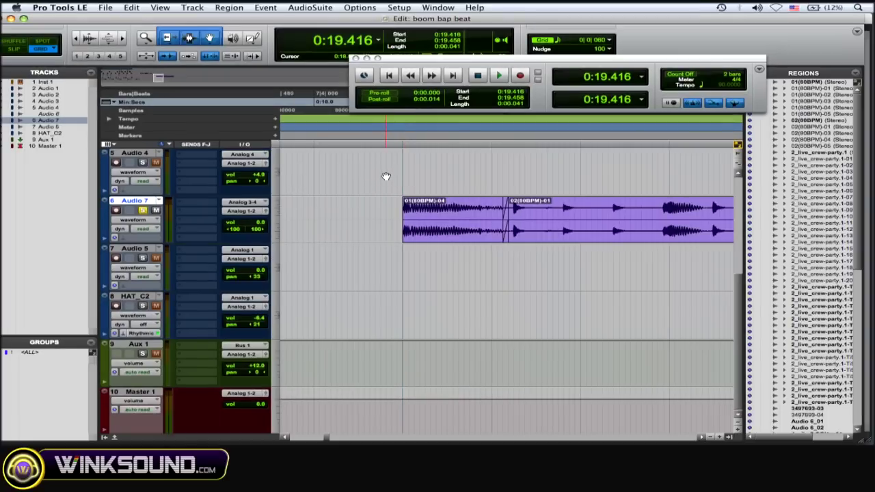
left_click(385, 203)
key("space")
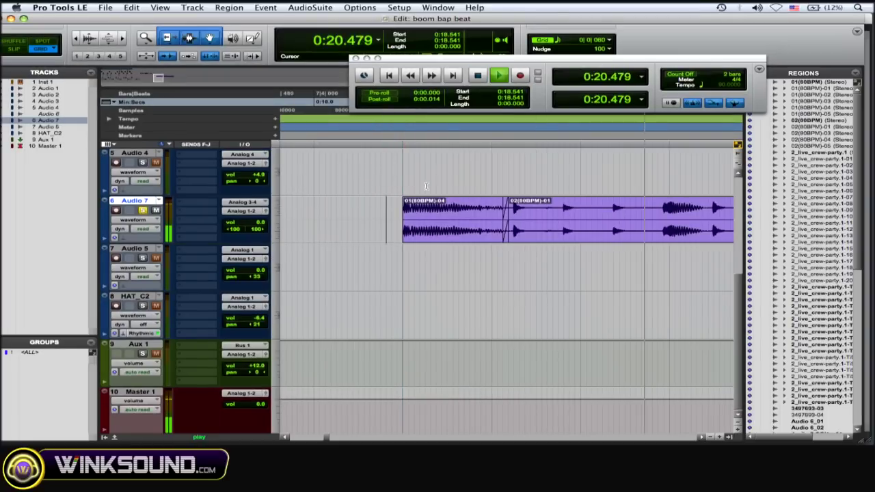
key("space")
Lengthen the fade-in on region 02(80BPM)-01 to about 0.083 s
key("t")
key("t")
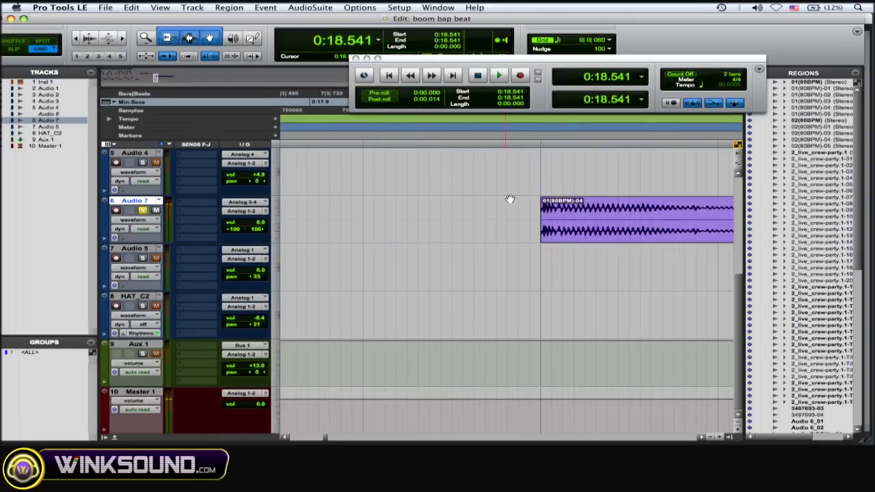
scroll(515, 198, "right", 8)
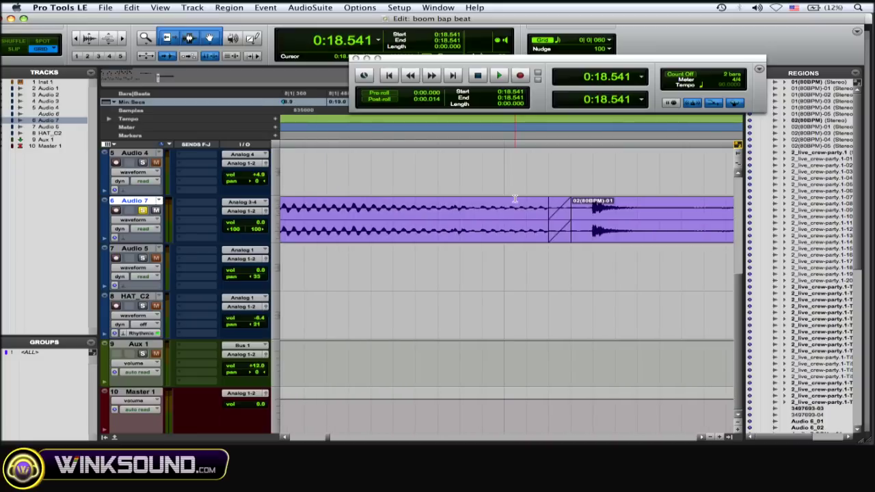
scroll(515, 199, "right", 2)
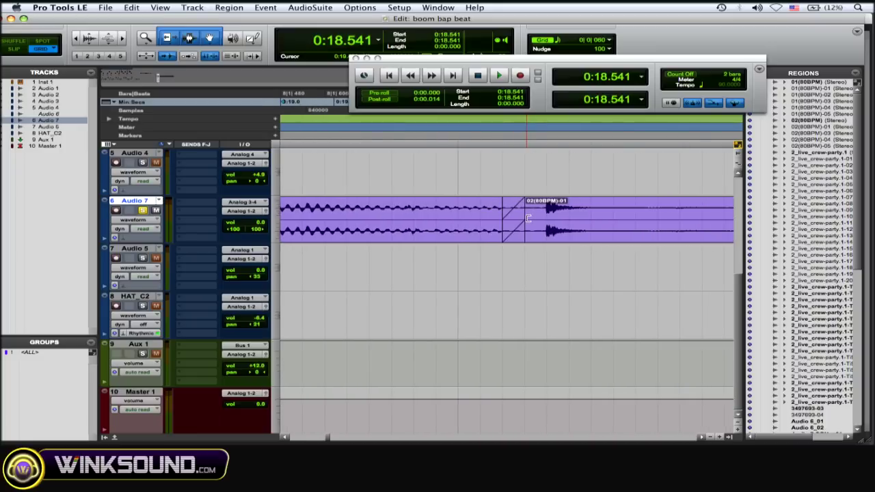
left_click_drag(521, 219, 547, 220)
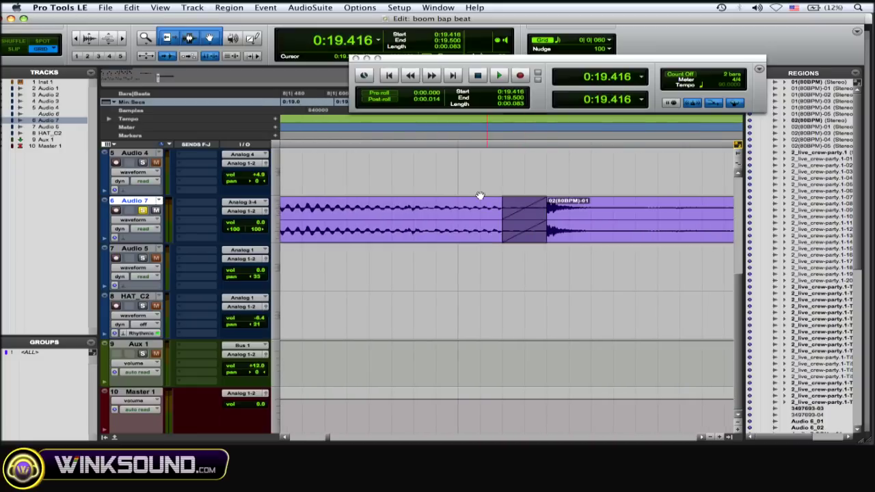
key("r")
key("r")
key("r")
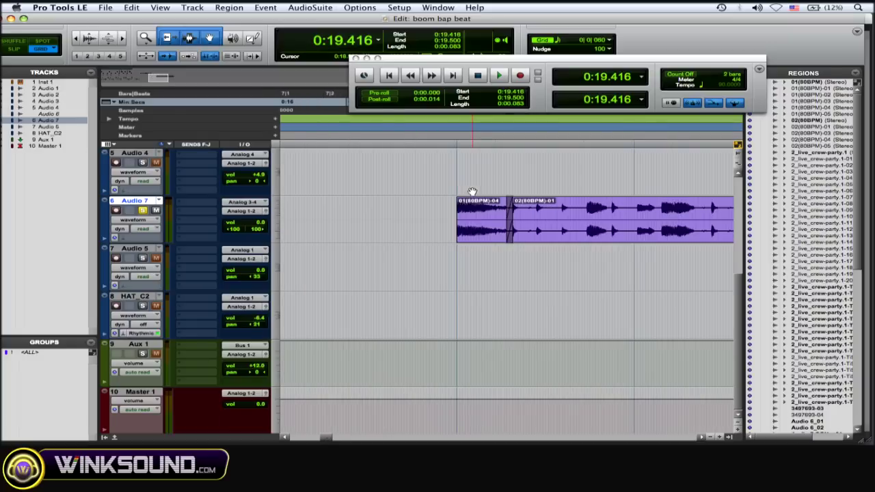
Play Audio 7 from the start of region 01(80BPM)-04 to hear the lengthened fade-in
left_click(455, 167)
key("space")
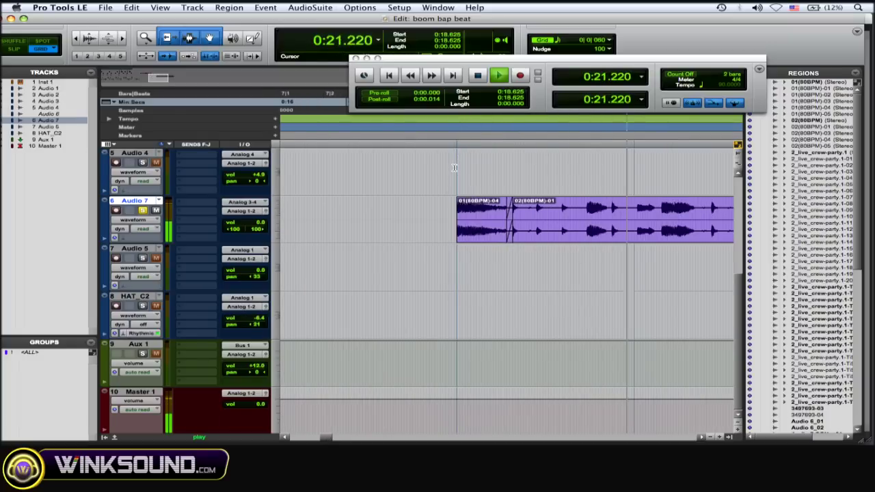
key("space")
Add a fade-out about 0.041 s long at the end of region 01(80BPM)-04
key("ctrl+bracketright")
key("ctrl+bracketright")
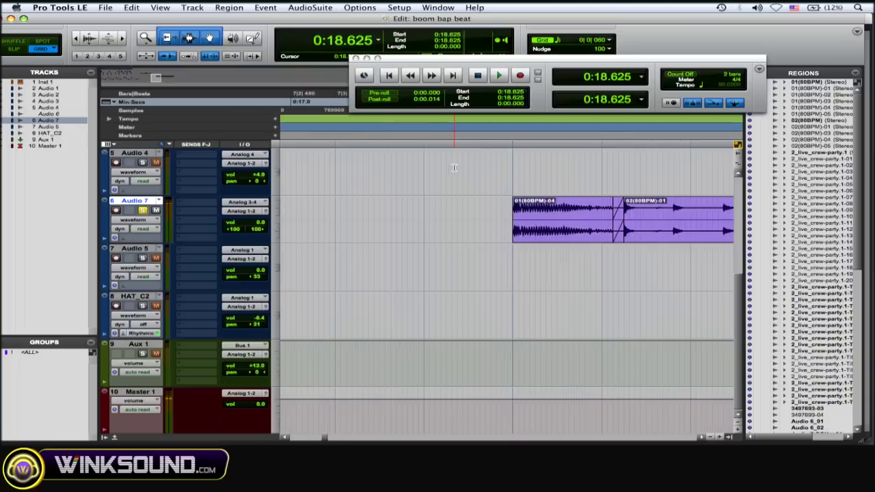
key("t")
key("t")
scroll(528, 186, "right", 5)
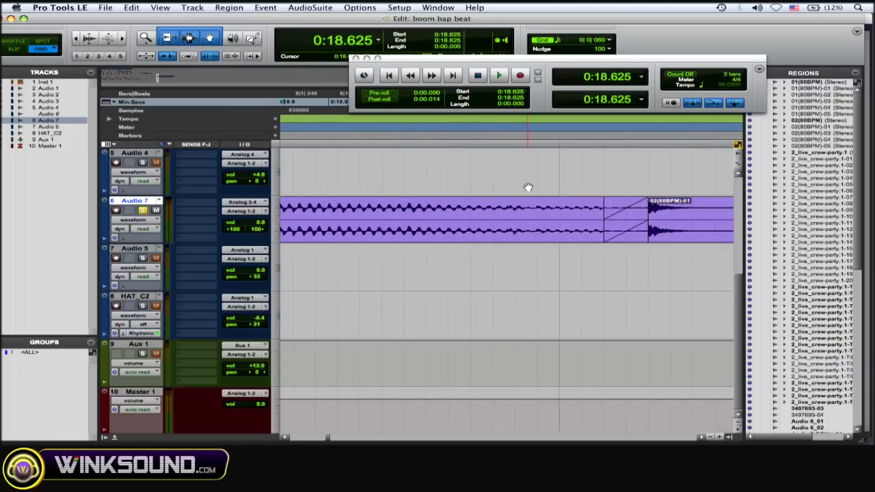
scroll(528, 187, "right", 3)
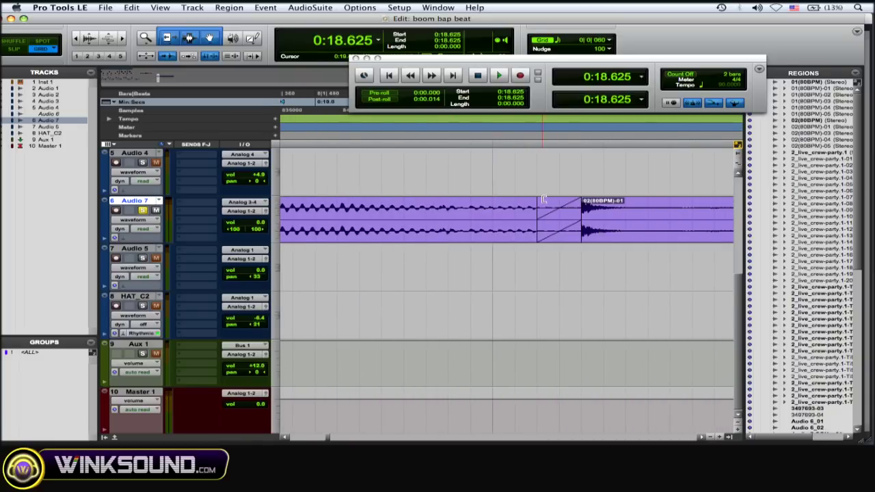
left_click_drag(538, 199, 521, 198)
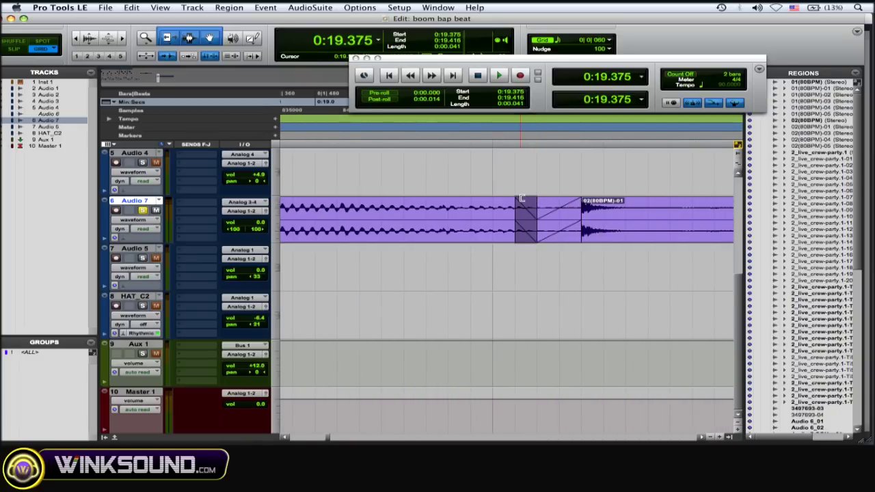
key("ctrl+bracketleft")
key("ctrl+bracketleft")
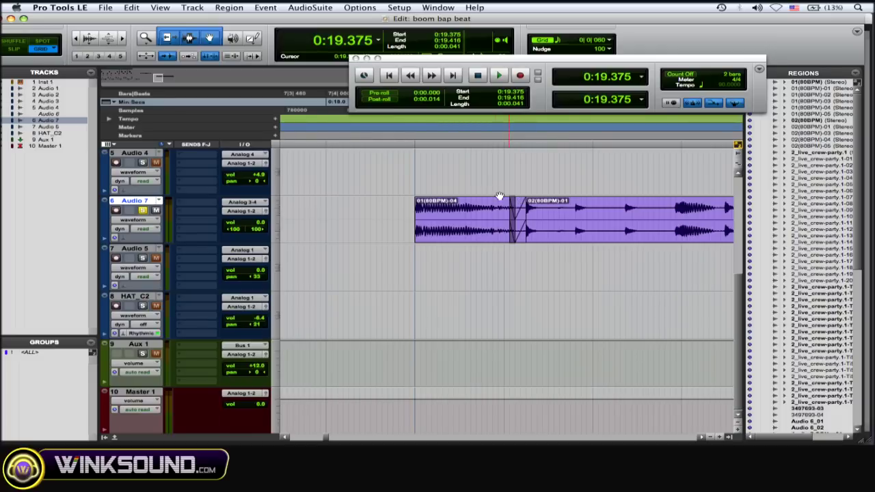
Play Audio 7 across the region boundary to hear the fade-out followed by the fade-in
left_click(442, 165)
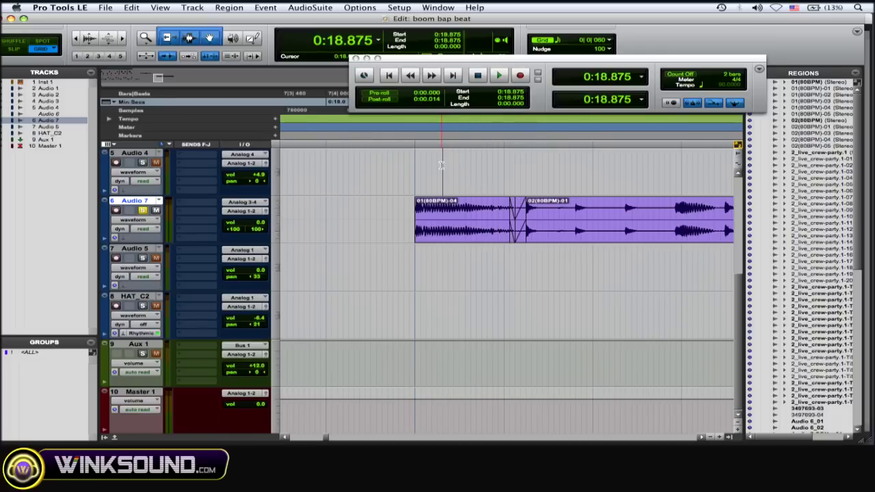
key("space")
left_click(408, 169)
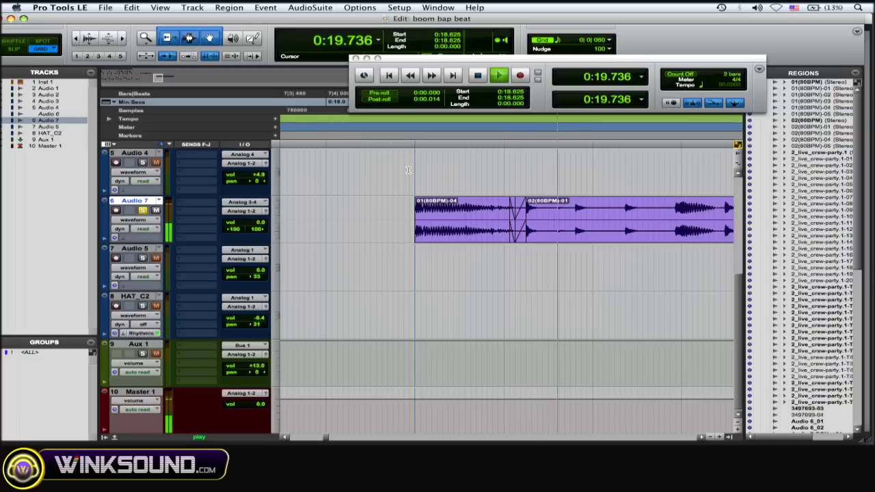
key("space")
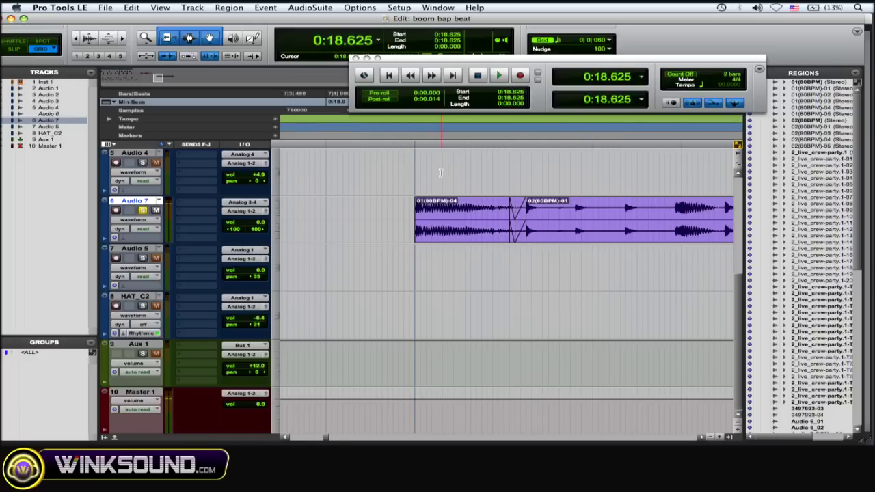
Remove the fade-out from the end of region 01(80BPM)-04
key("t")
key("t")
scroll(518, 194, "right", 5)
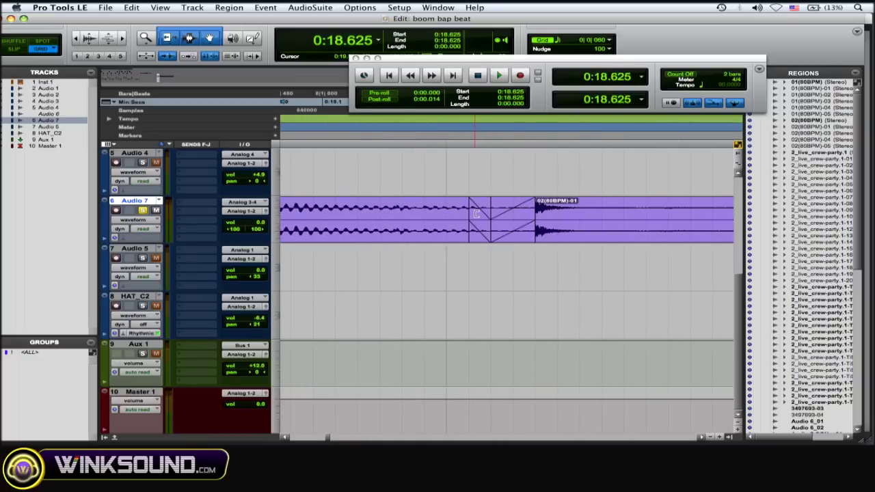
left_click(477, 214)
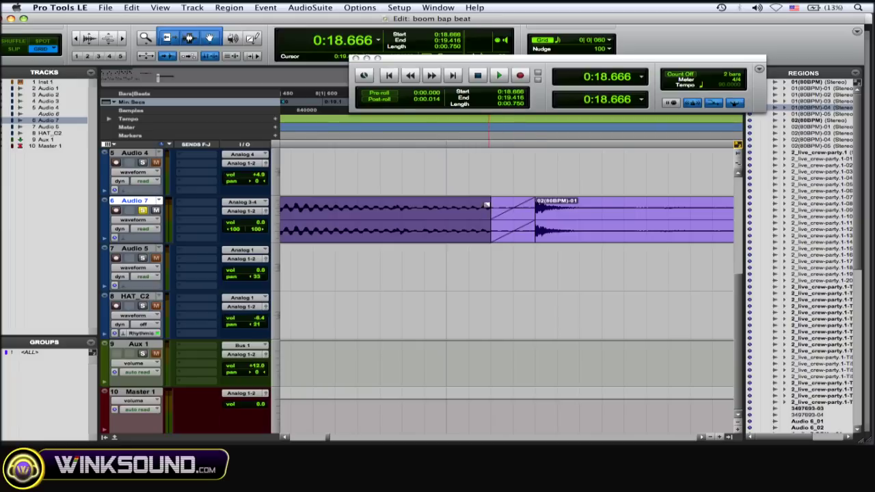
key("r")
key("r")
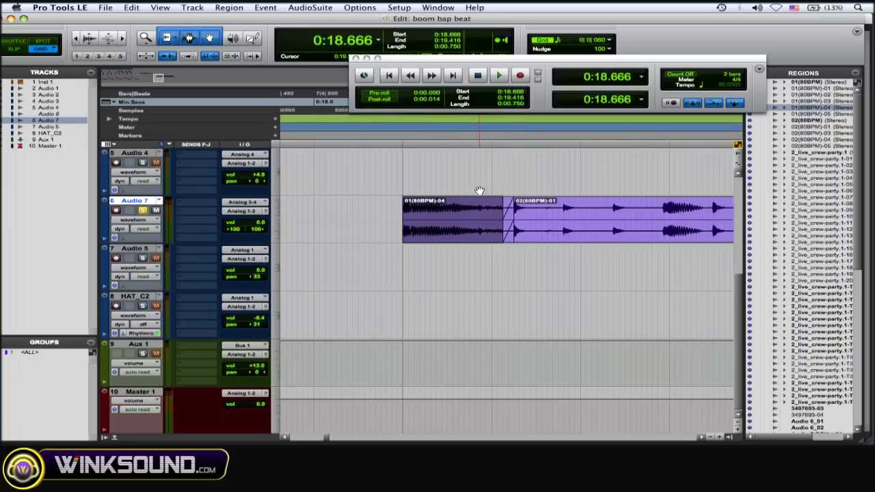
Play Audio 7 from the start of region 01(80BPM)-04 with only the fade-in on 02(80BPM)-01
left_click(425, 172)
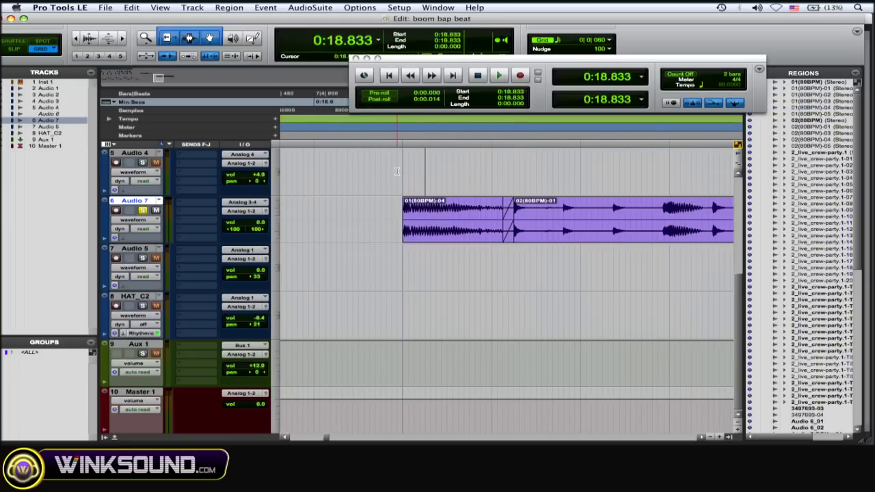
left_click(403, 171)
key("space")
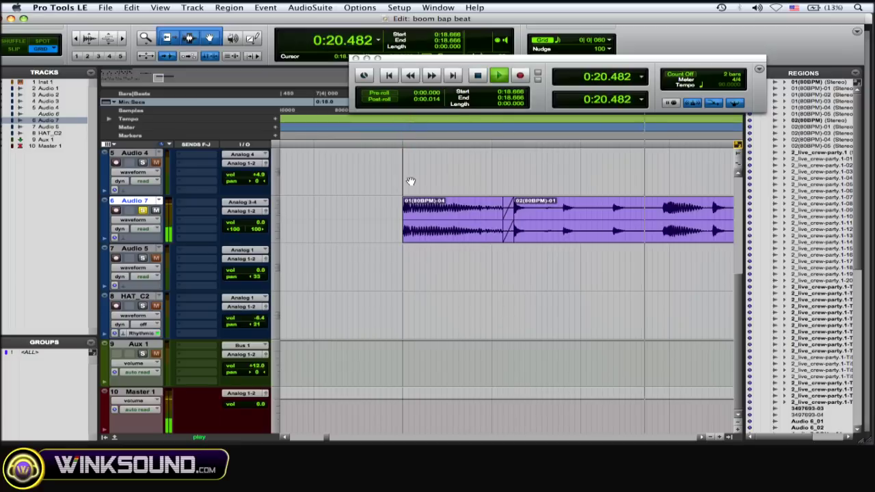
Stop playback and look over the drum tracks from the start of the session to find the Audio 2 kick regions
key("space")
scroll(411, 181, "left", 5)
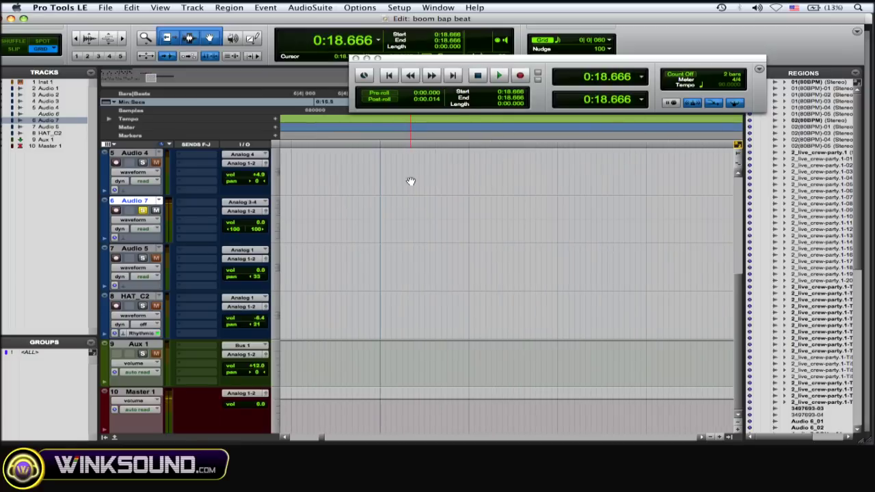
key("r")
scroll(411, 181, "left", 15)
scroll(411, 181, "left", 5)
scroll(411, 181, "up", 5)
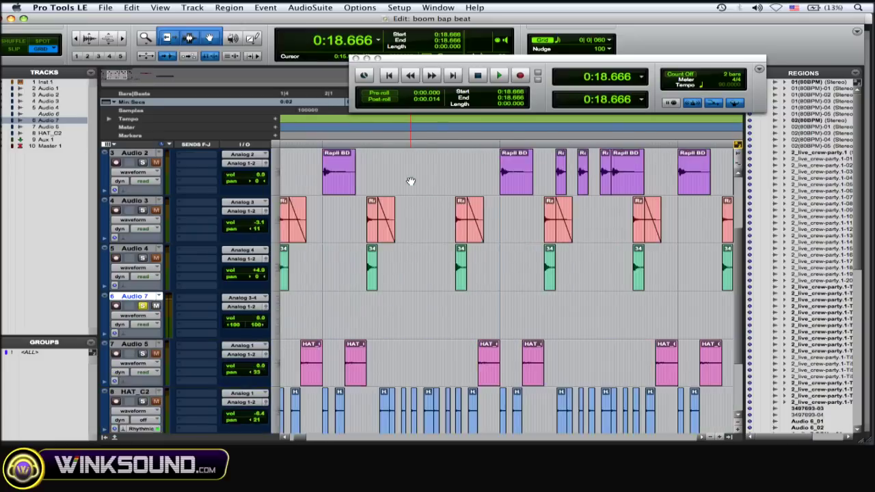
scroll(411, 181, "down", 2)
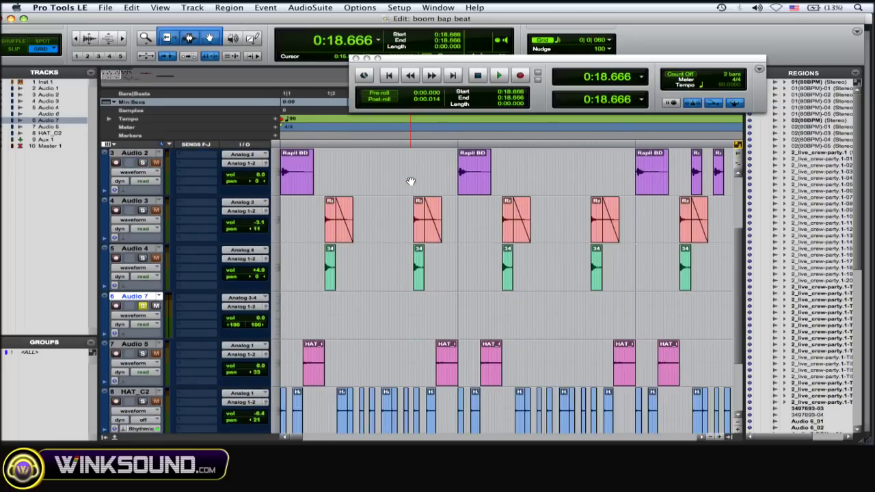
scroll(411, 181, "up", 2)
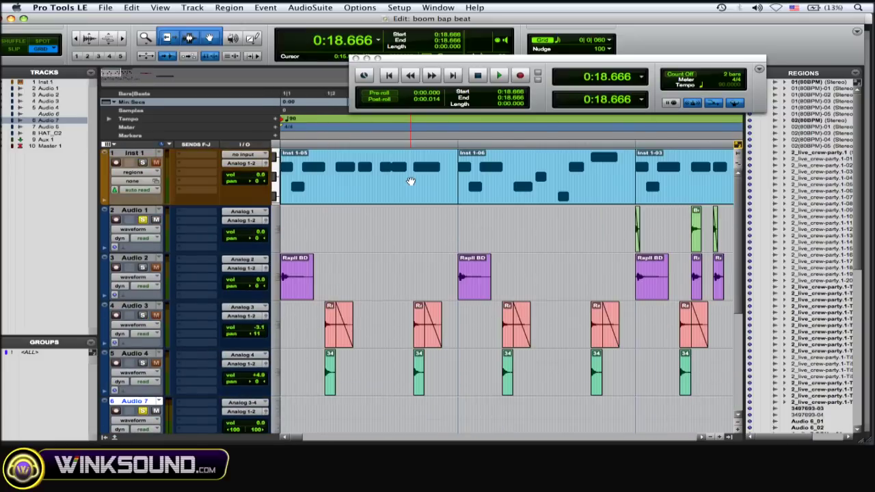
scroll(410, 182, "down", 1)
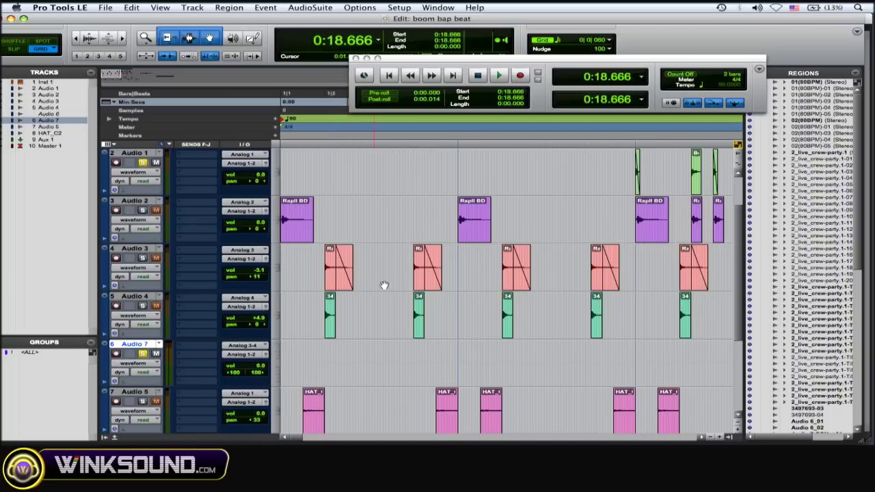
scroll(547, 282, "right", 3)
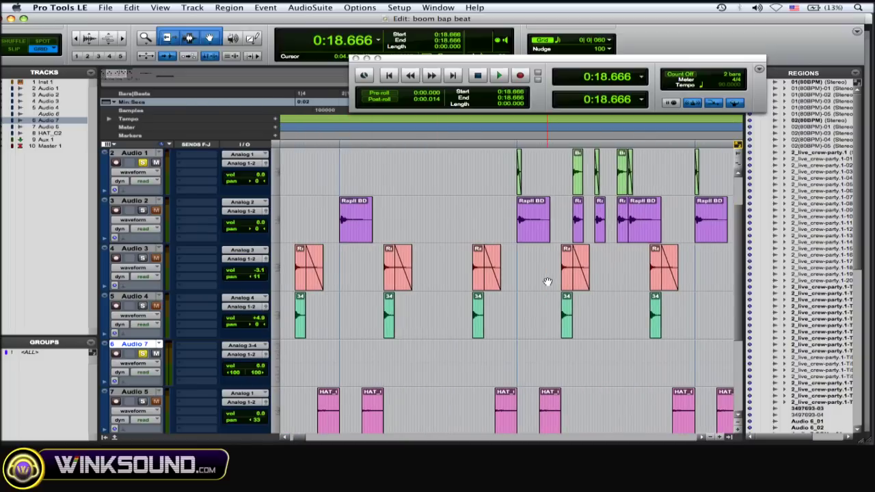
scroll(547, 282, "right", 3)
Solo Audio 2 instead of Audio 1 and play the track from 0:04.875
left_click(403, 201)
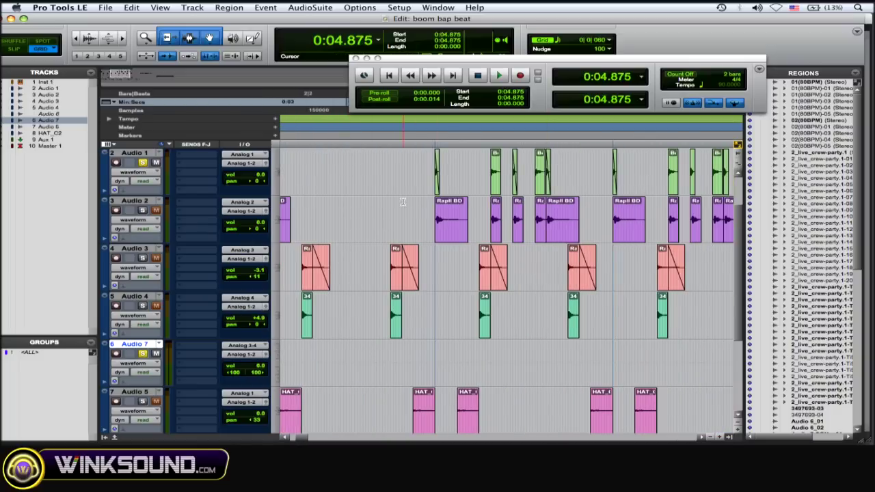
left_click(142, 162)
left_click(142, 211)
key("space")
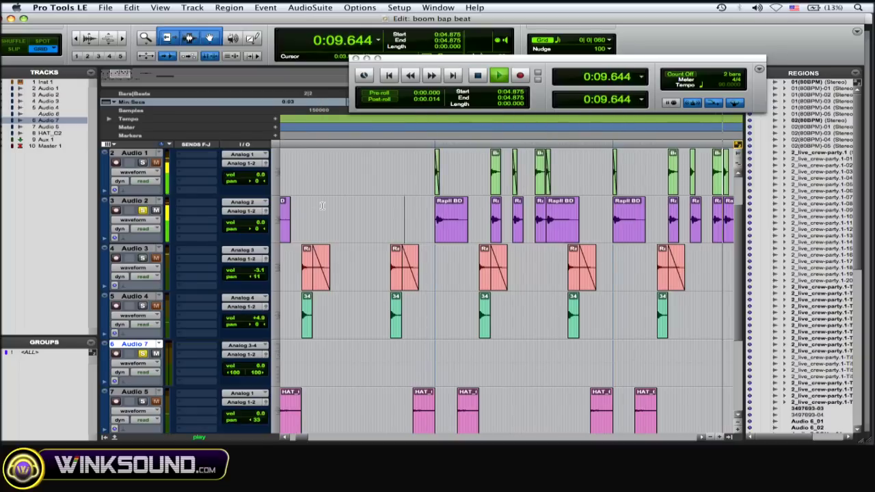
key("space")
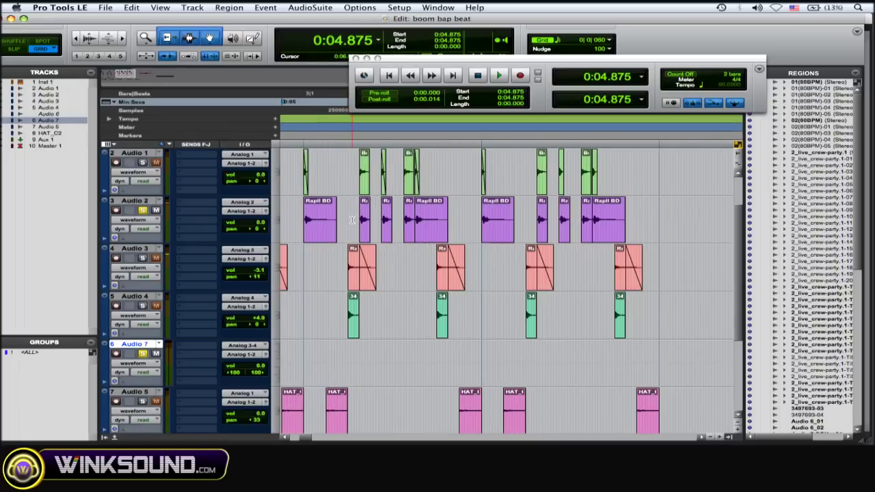
Select the Audio 2 range from 0:06.041 to 0:06.666 covering two short kick regions and play it
left_click_drag(353, 220, 394, 226)
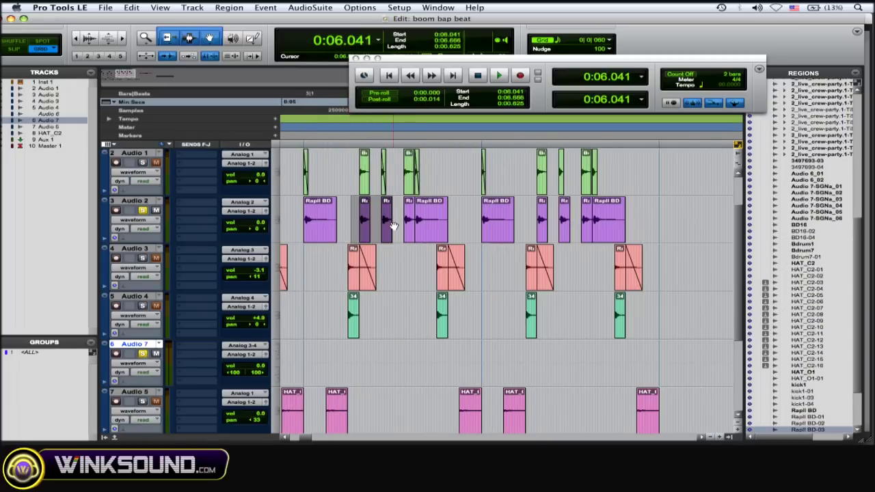
key("space")
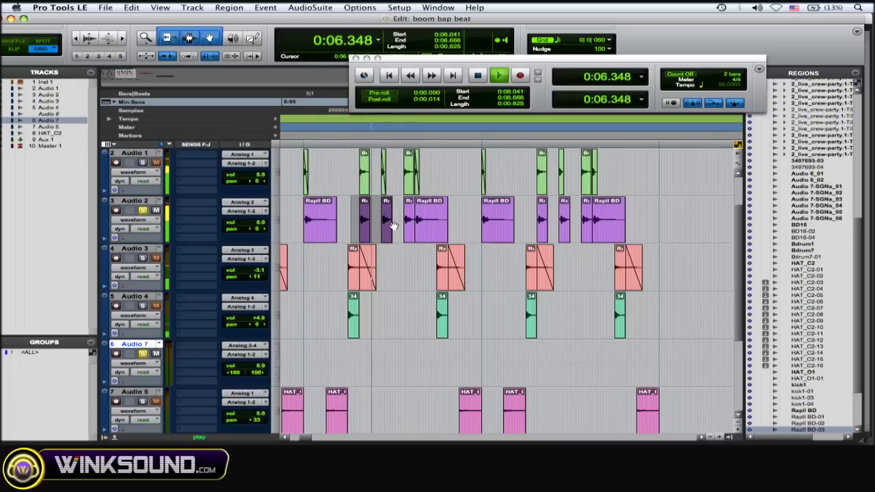
key("space")
Add fade-outs about 0.041 s long to the ends of the first two short RapII BD-03 regions on Audio 2
left_click(347, 201)
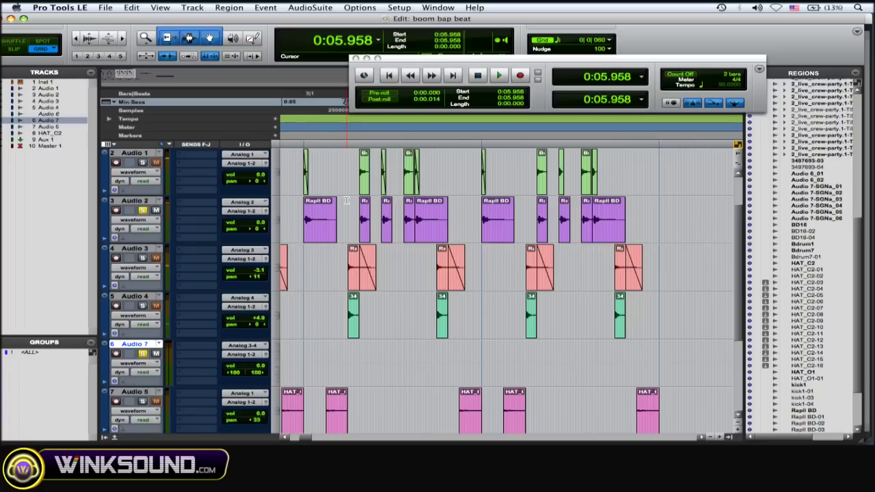
key("super+bracketright")
key("super+bracketright")
key("super+bracketright")
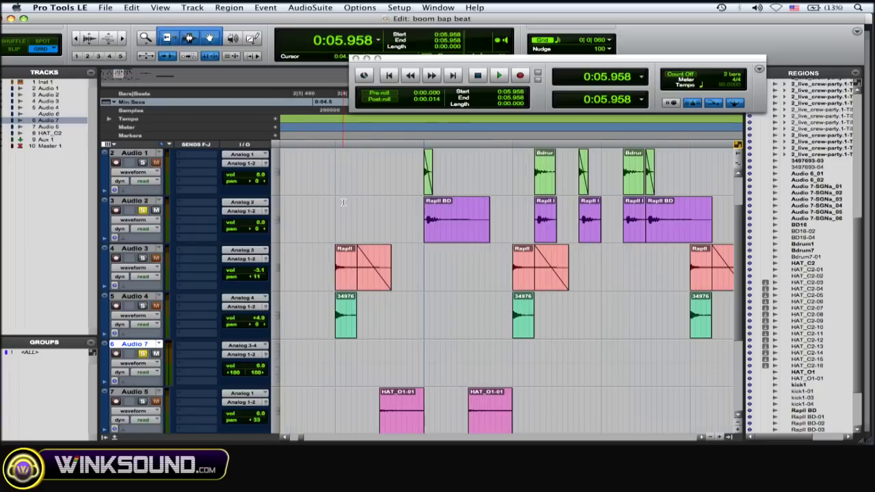
scroll(469, 220, "right", 5)
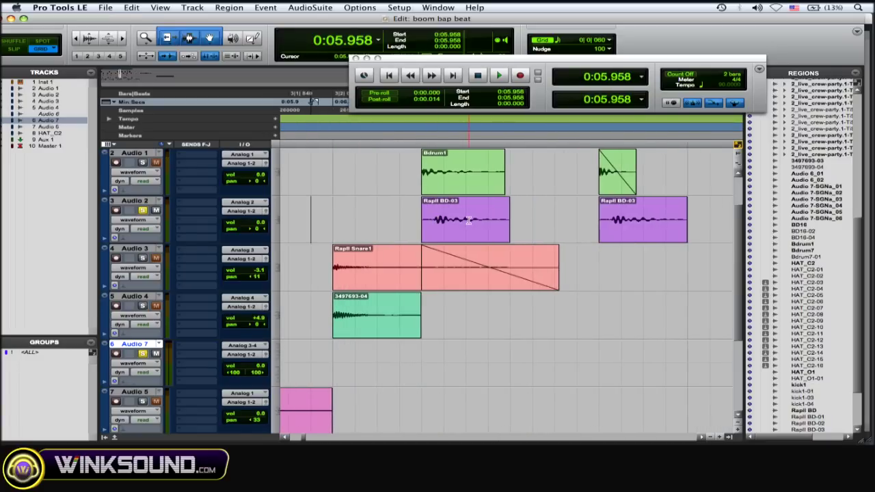
mouse_move(505, 201)
left_mouse_down()
mouse_move(424, 202)
mouse_move(488, 202)
left_mouse_up()
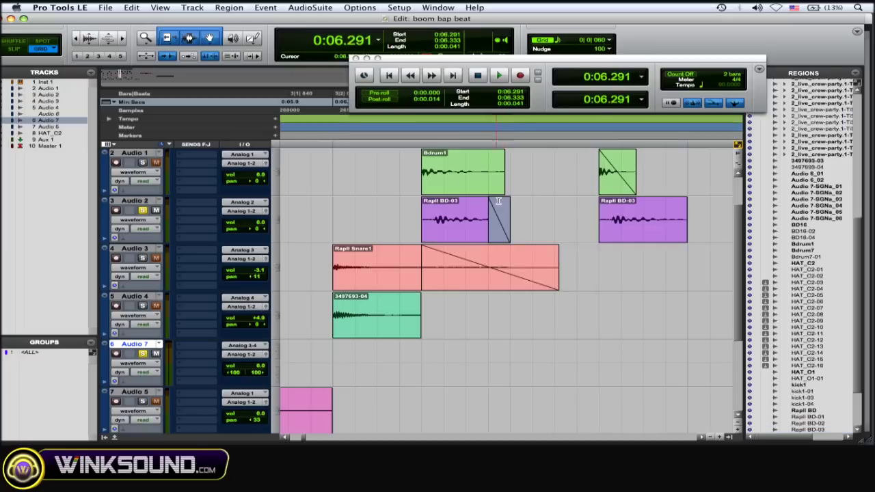
left_click_drag(686, 200, 665, 201)
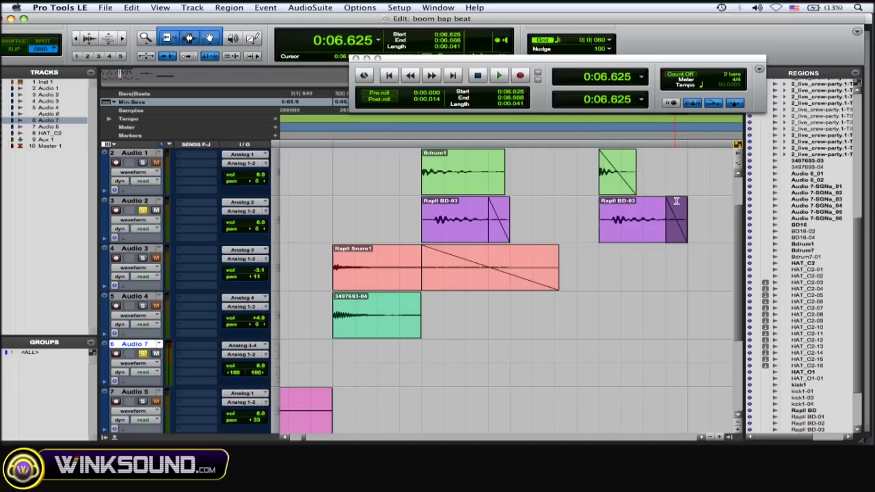
Try to add a fade-out to the end of the third short RapII BD-03 region, where it meets the following RapII BD region
scroll(675, 201, "right", 5)
scroll(676, 200, "right", 1)
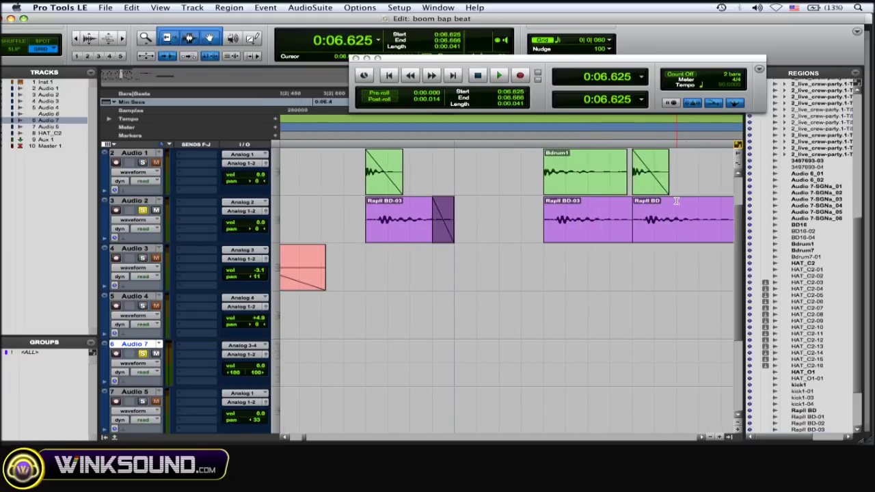
left_click(628, 202)
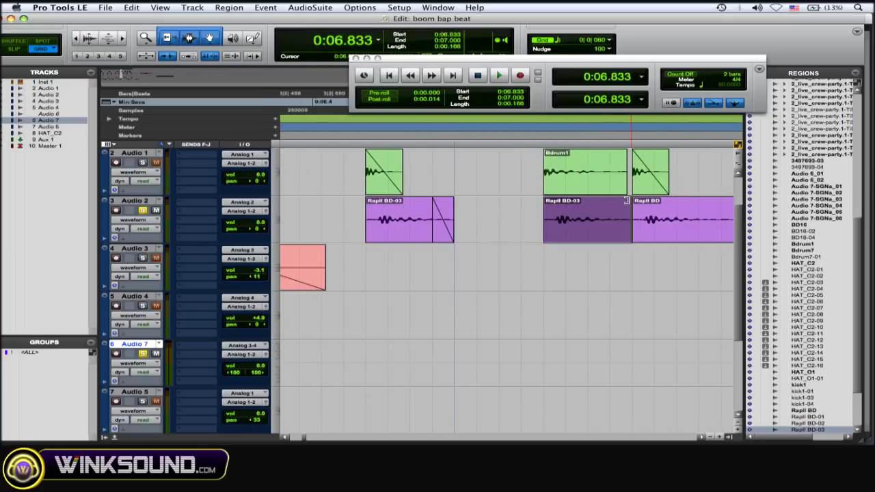
left_click_drag(629, 202, 626, 201)
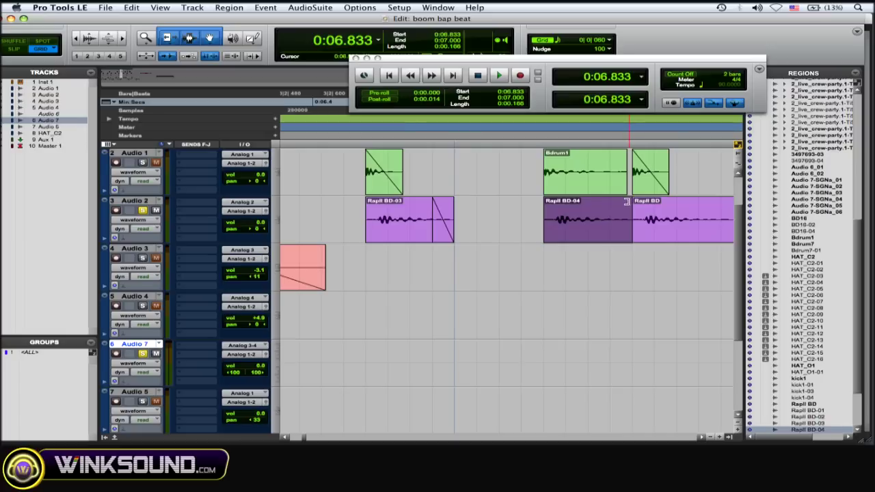
left_click(598, 274)
left_click(626, 202)
Play Audio 2 from 0:05.958 and again from 0:05.125 to hear the kick regions with the new fade-outs
key("super+bracketleft")
key("super+bracketleft")
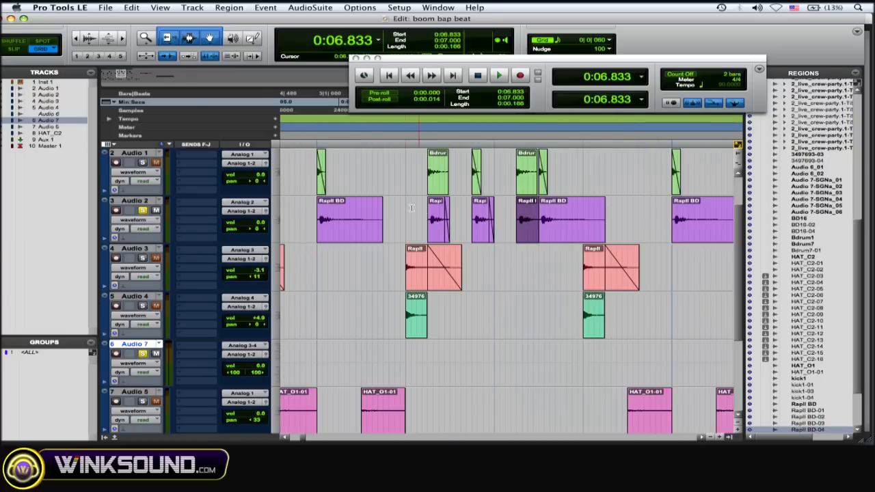
left_click(400, 203)
key("space")
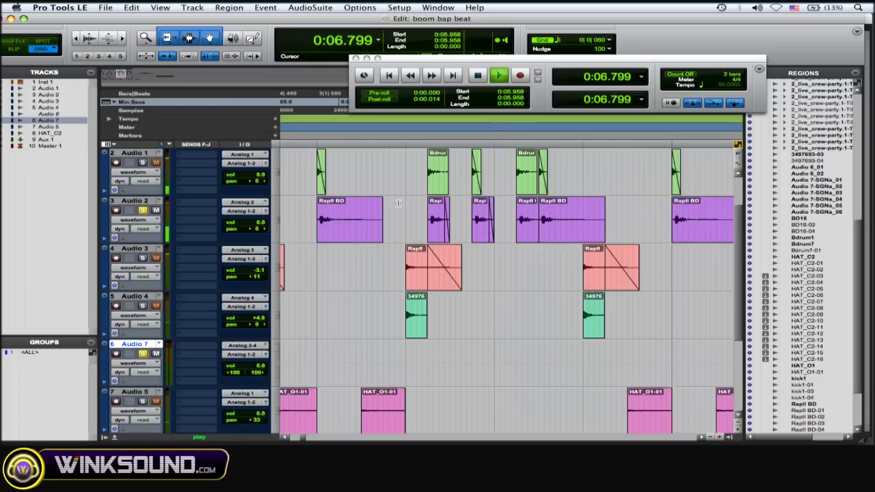
key("space")
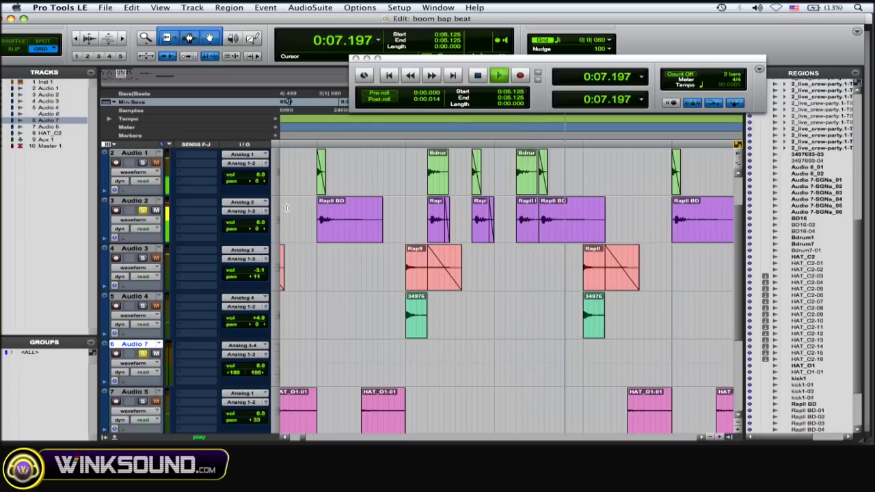
key("space")
Add short fade-outs to the ends of the two longer RapII BD regions around the short kicks, and return to the session start
left_click_drag(381, 199, 379, 199)
left_click(604, 199)
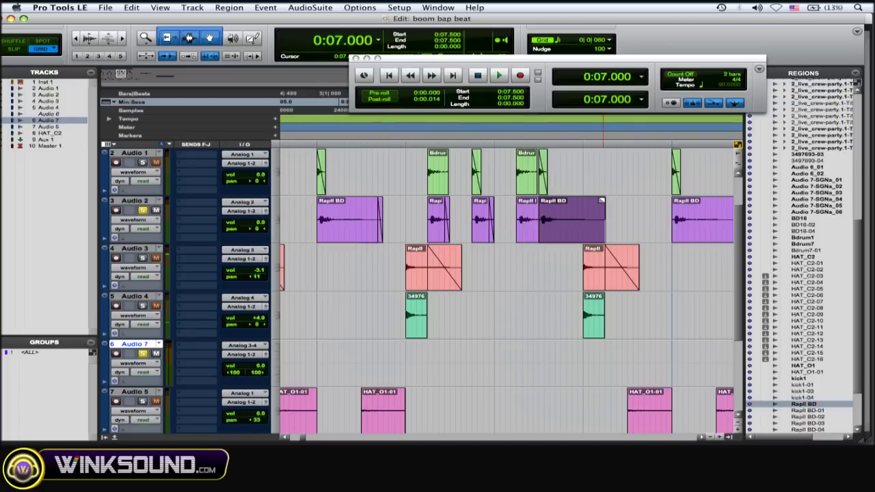
left_click_drag(605, 199, 596, 200)
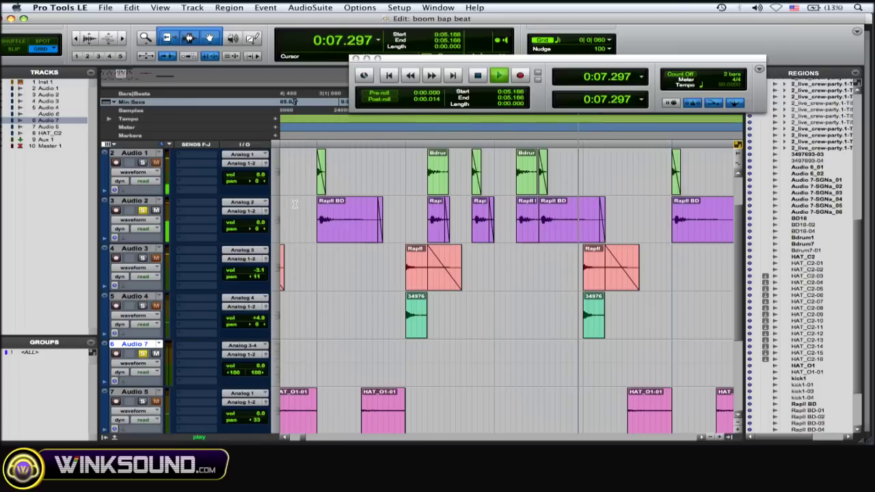
key("Return")
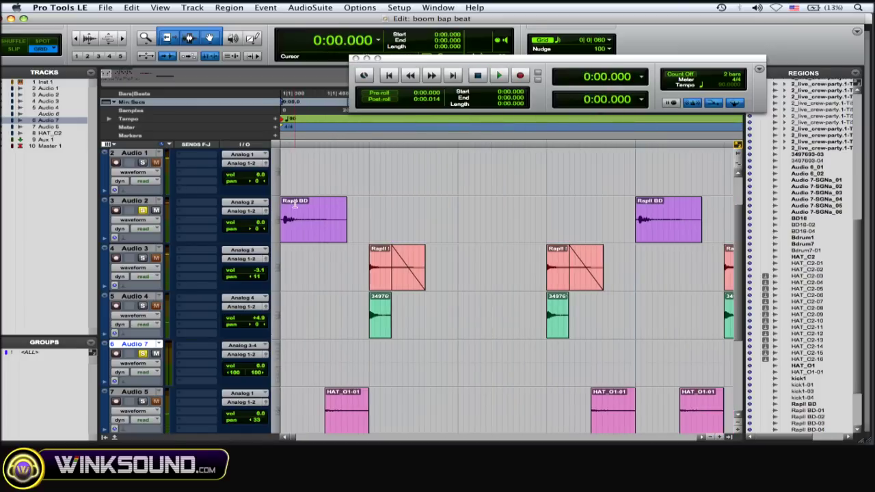